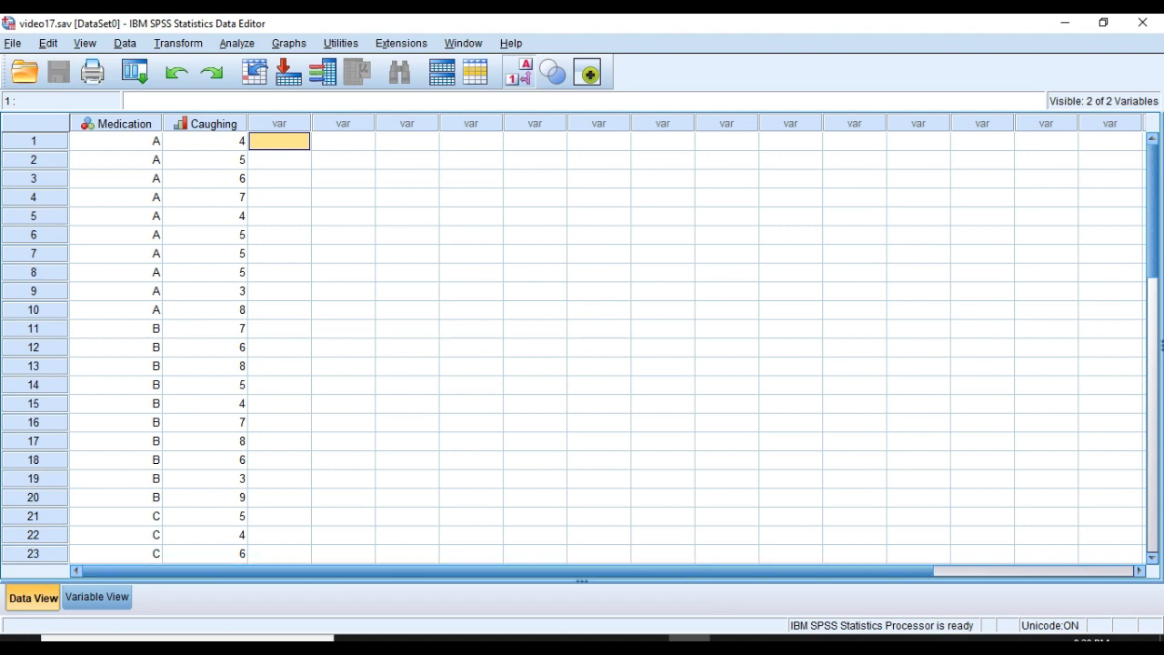
# Step: Review the value labels defined for the Medication variable, leave them as they are, and return to the data
pyautogui.click(97, 597)
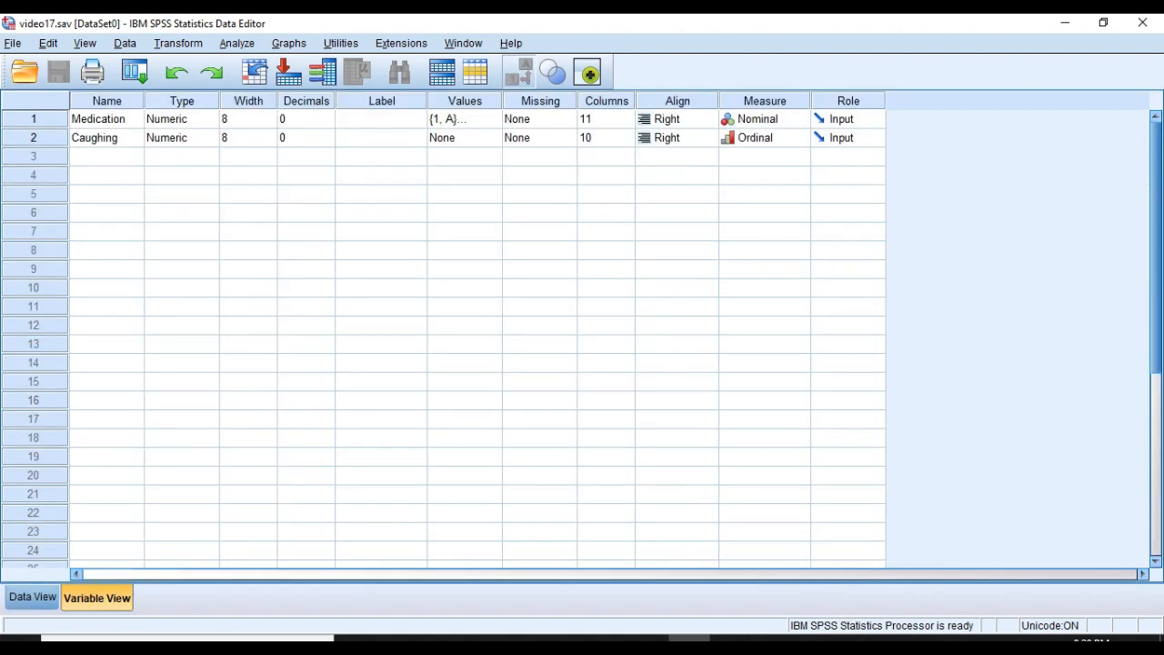
pyautogui.doubleClick(466, 119)
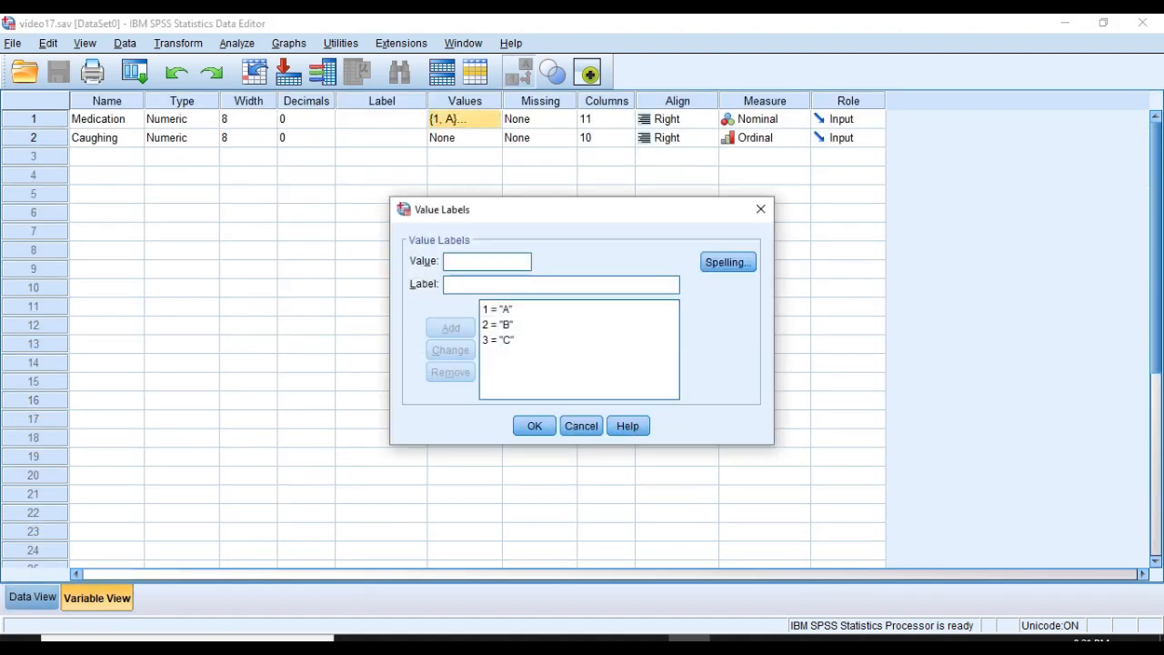
pyautogui.click(760, 210)
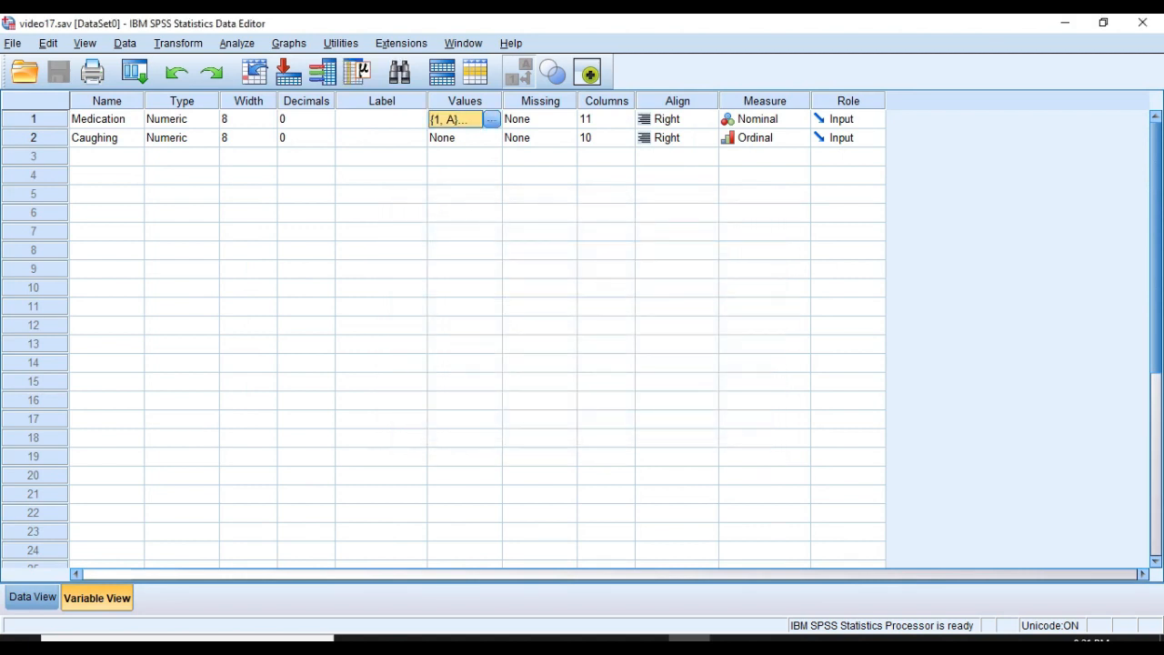
pyautogui.click(33, 597)
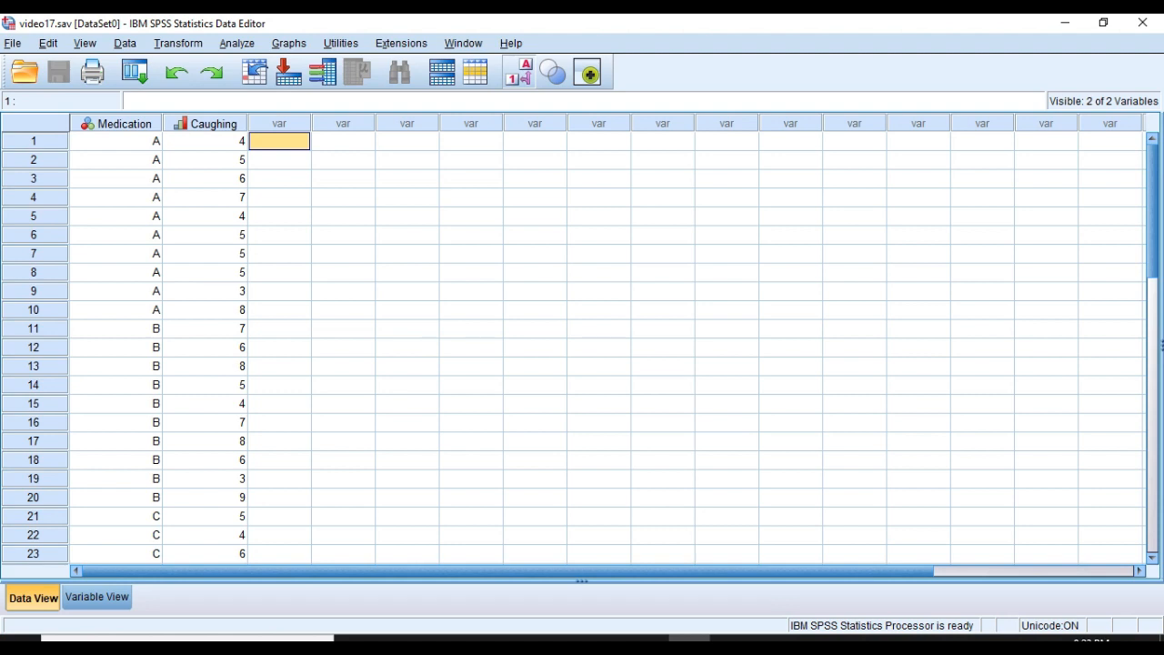
# Step: Set up a descriptive Explore analysis with Caughing as the dependent variable and Medication as the factor
pyautogui.hotkey('alt', 'a')
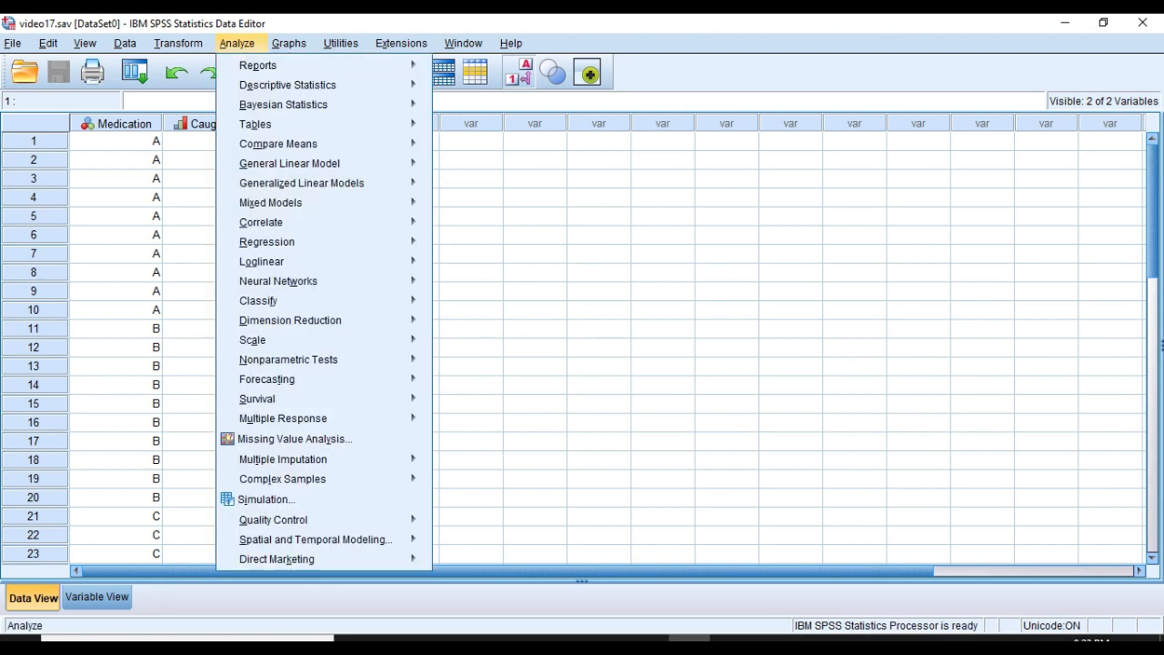
pyautogui.press('Down')
pyautogui.press('Down')
pyautogui.press('Right')
pyautogui.press('Down')
pyautogui.press('Down')
pyautogui.press('Down')
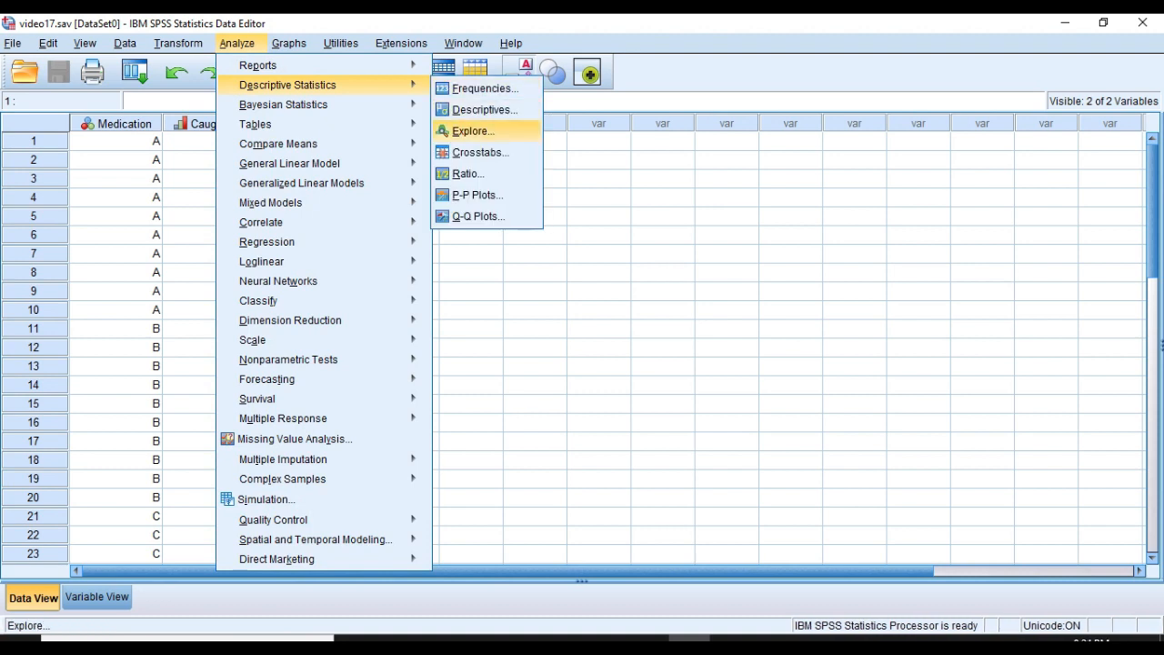
pyautogui.press('Return')
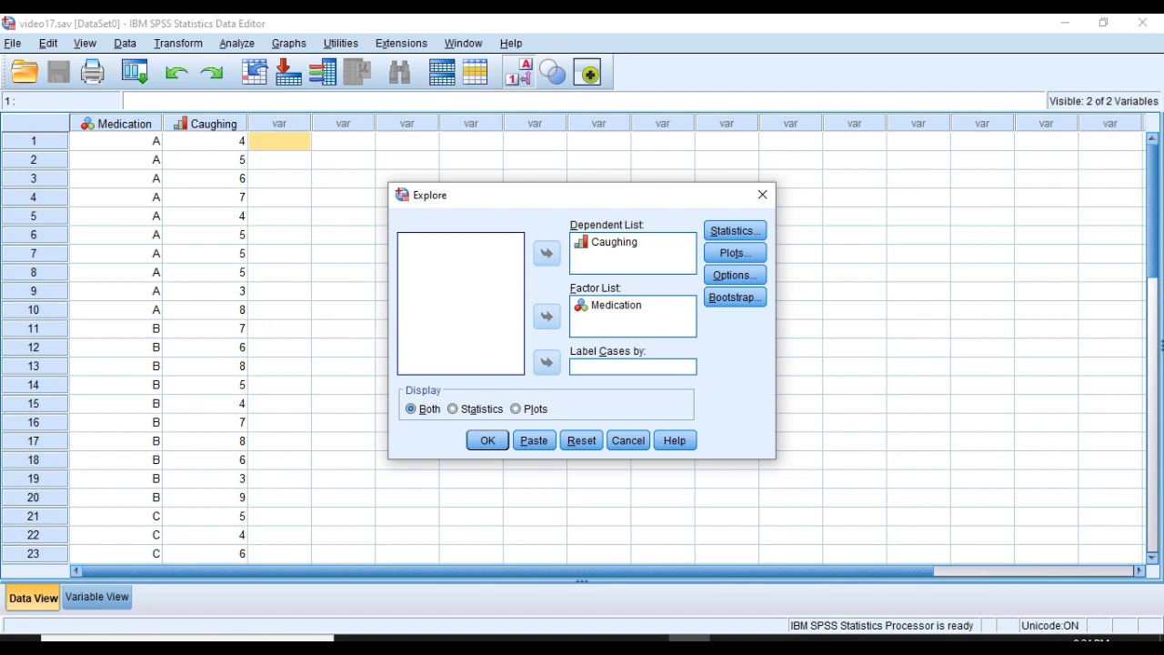
pyautogui.click(615, 242)
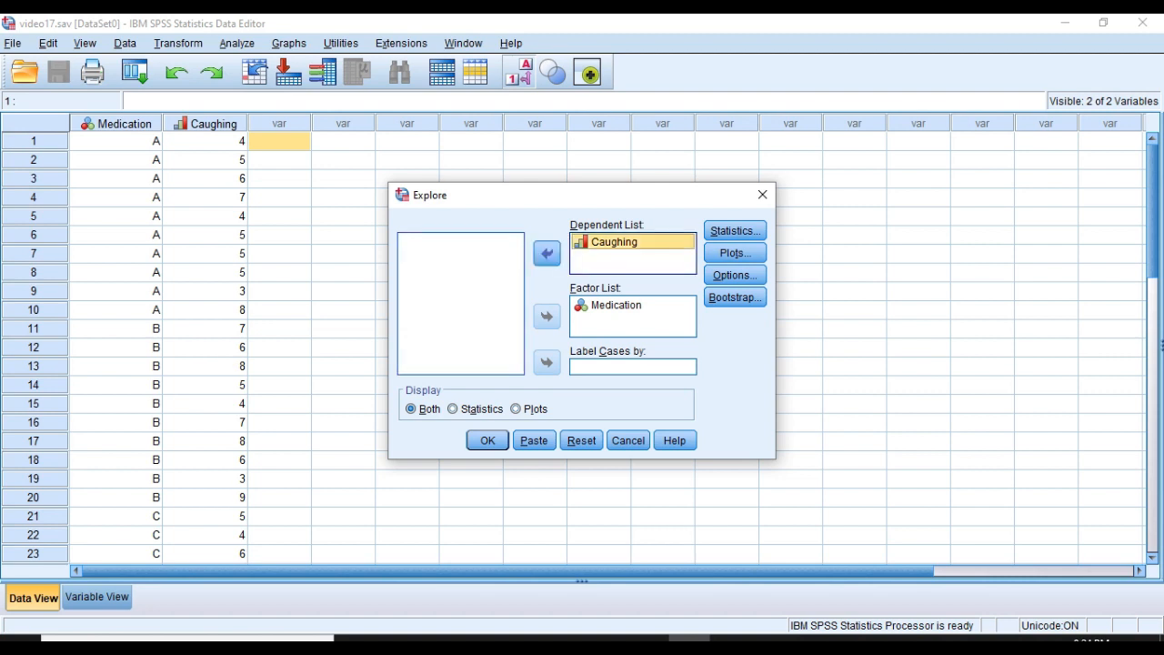
pyautogui.click(616, 305)
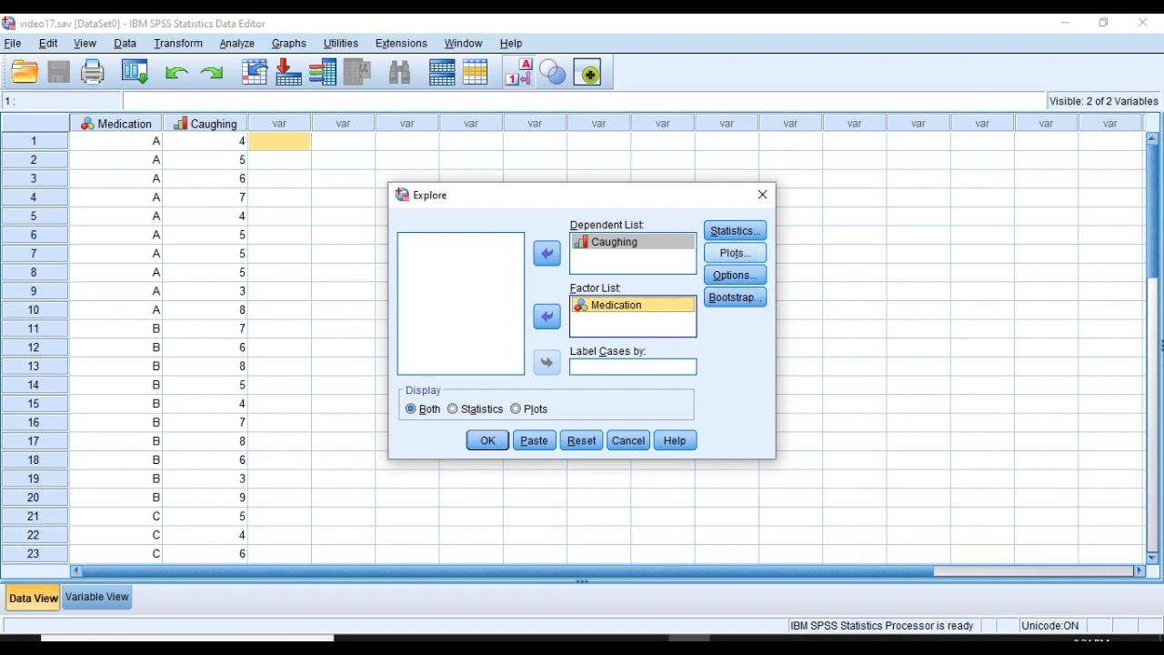
# Step: Run the exploration with factor-level boxplots, histograms and normality plots with tests, and inspect the resulting boxplot
pyautogui.click(735, 253)
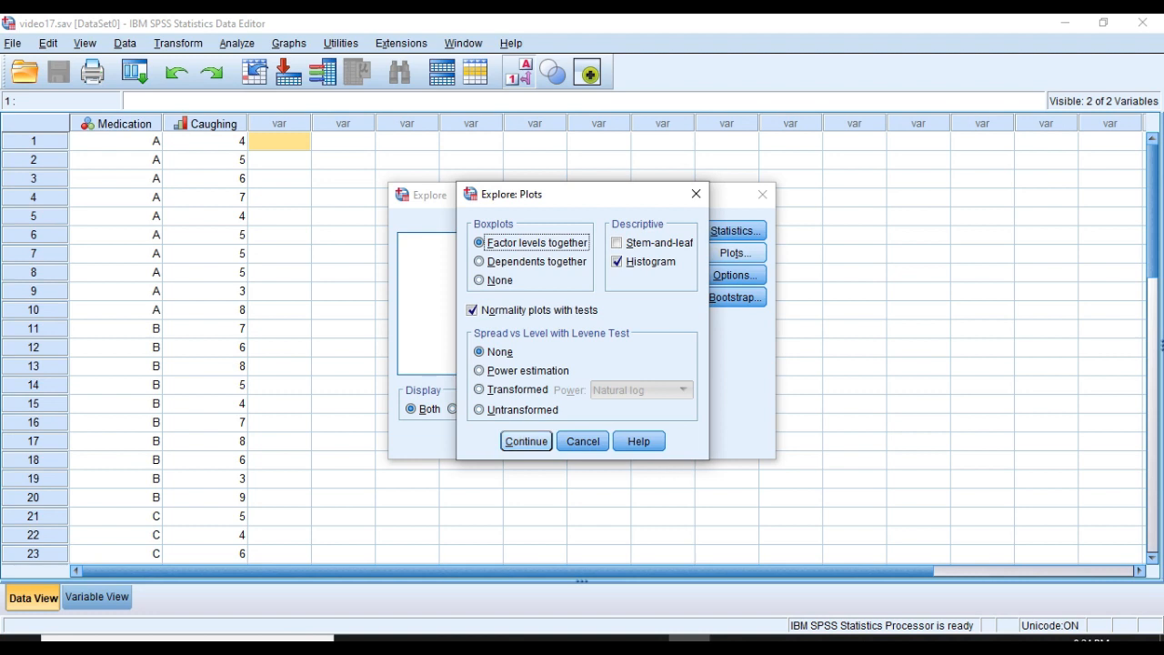
pyautogui.click(526, 441)
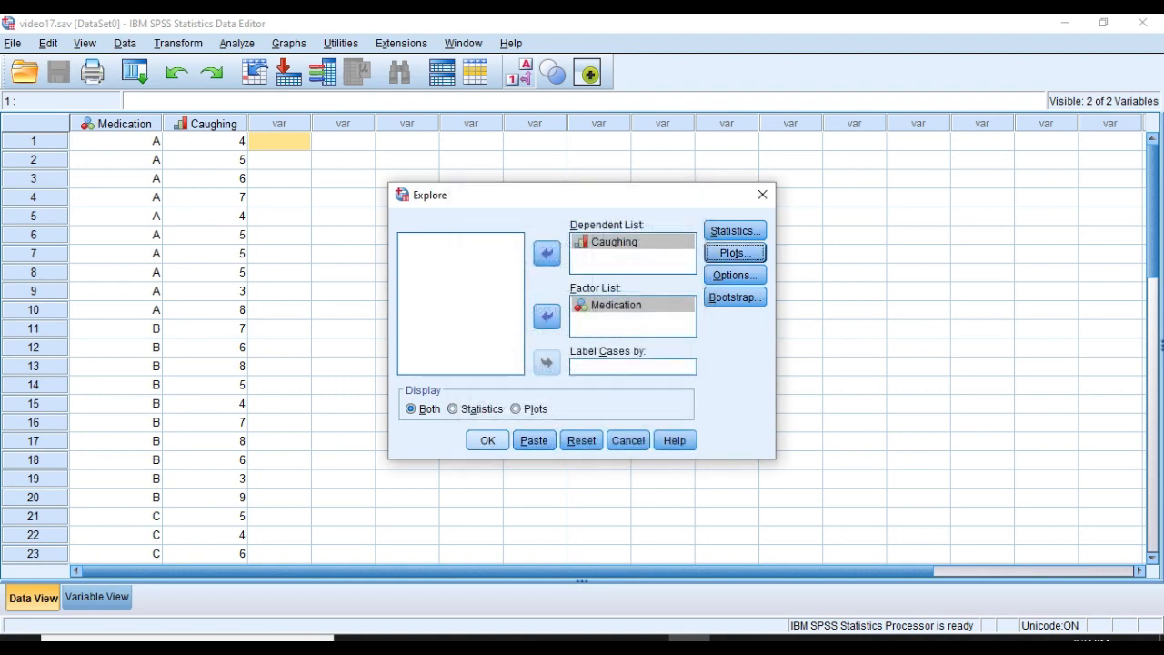
pyautogui.click(483, 439)
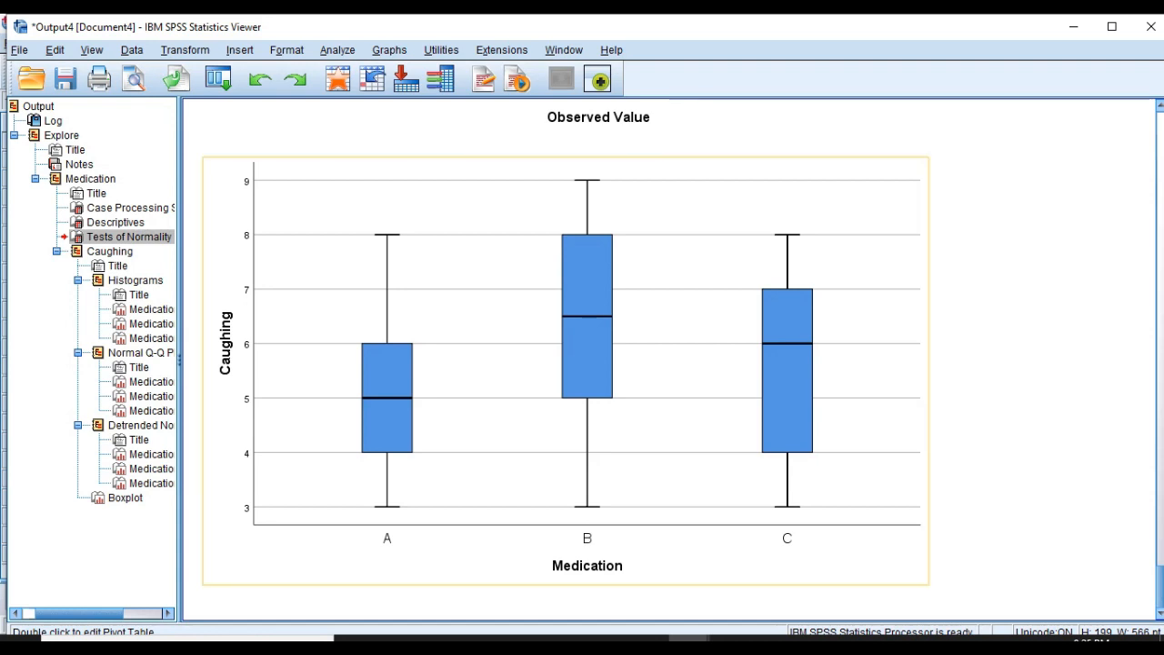
pyautogui.click(566, 370)
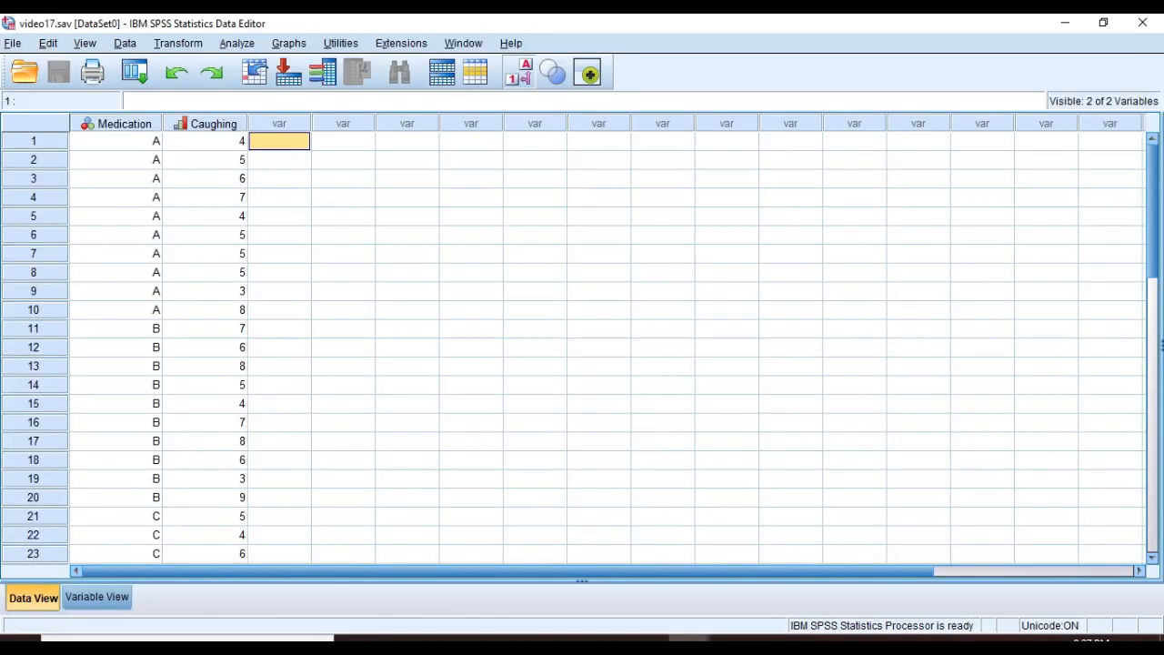
# Step: Open the legacy nonparametric test for K independent samples, with Caughing as the test variable and Kruskal-Wallis H as the test type
pyautogui.click(237, 42)
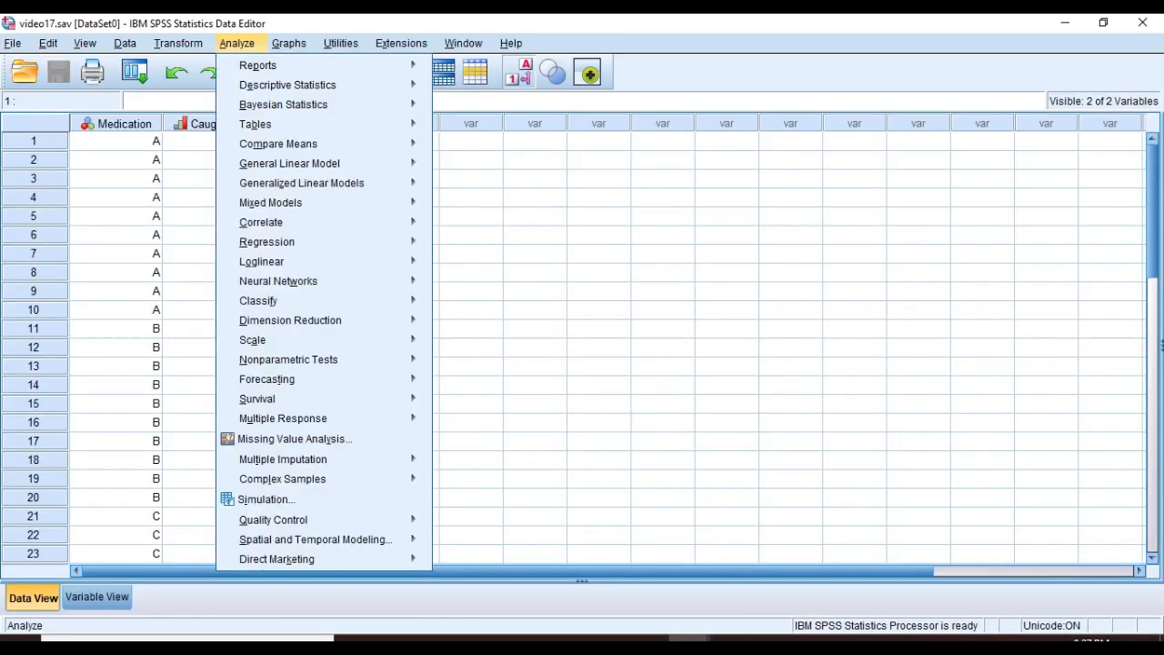
pyautogui.moveTo(279, 143)
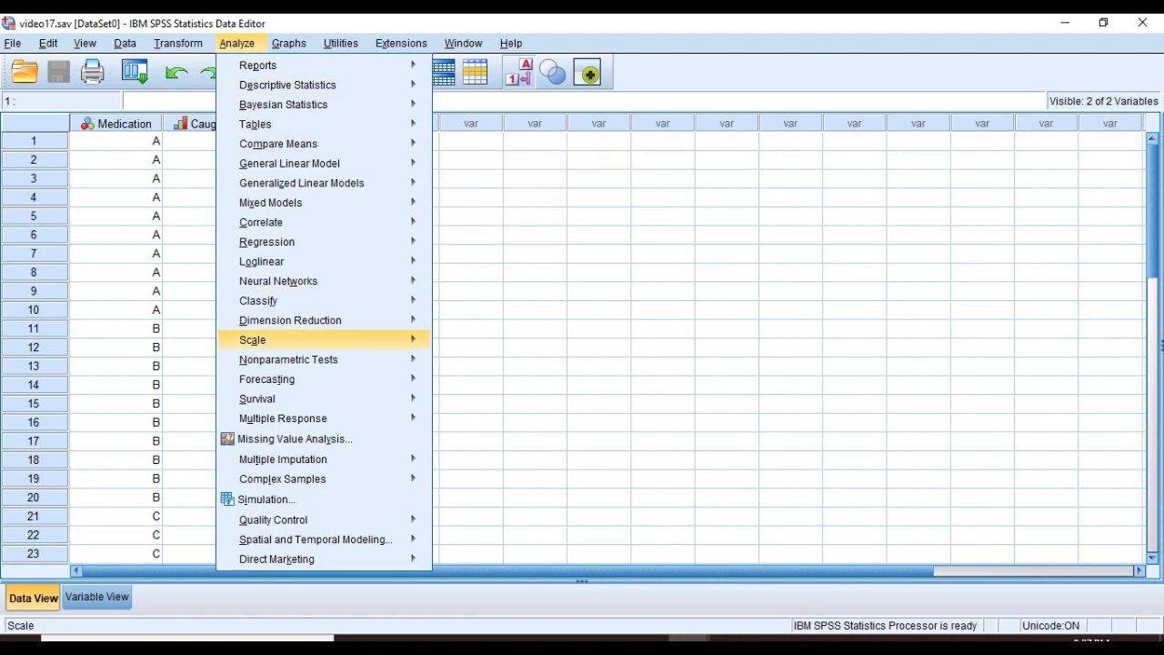
pyautogui.moveTo(273, 378)
pyautogui.moveTo(288, 359)
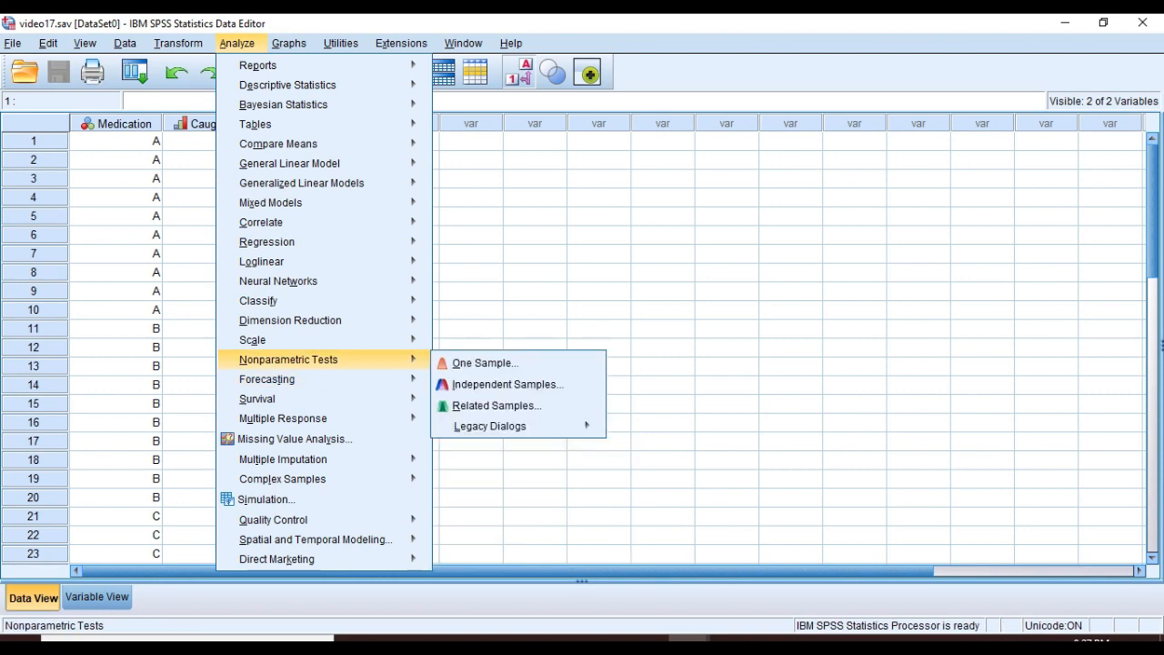
pyautogui.moveTo(490, 425)
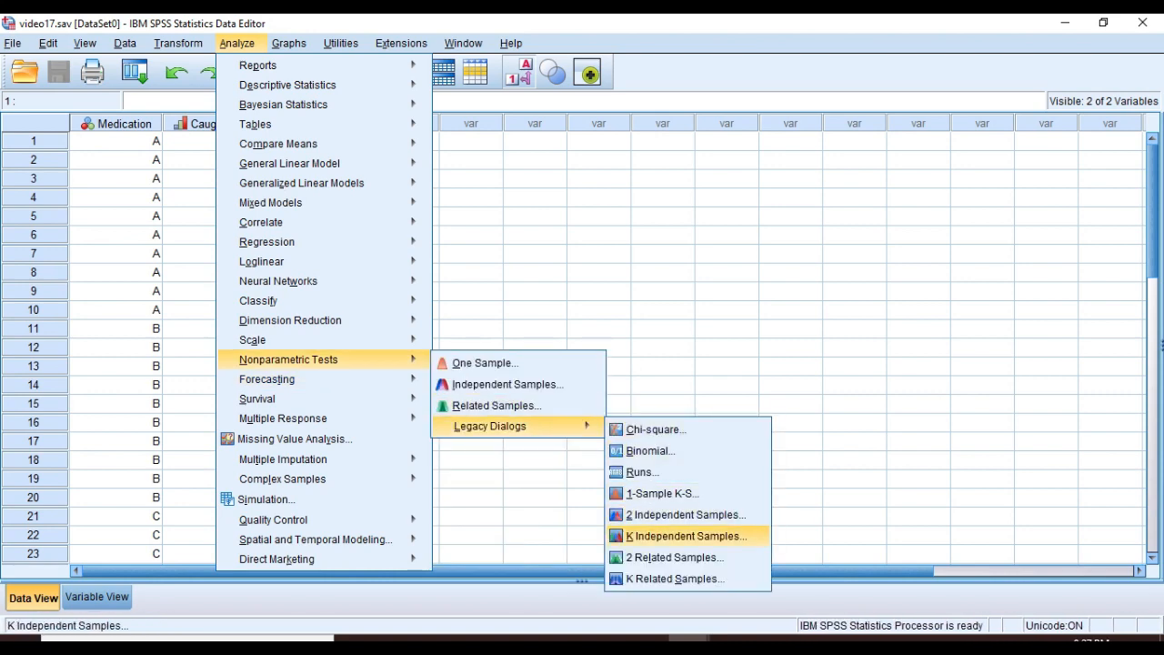
pyautogui.click(685, 535)
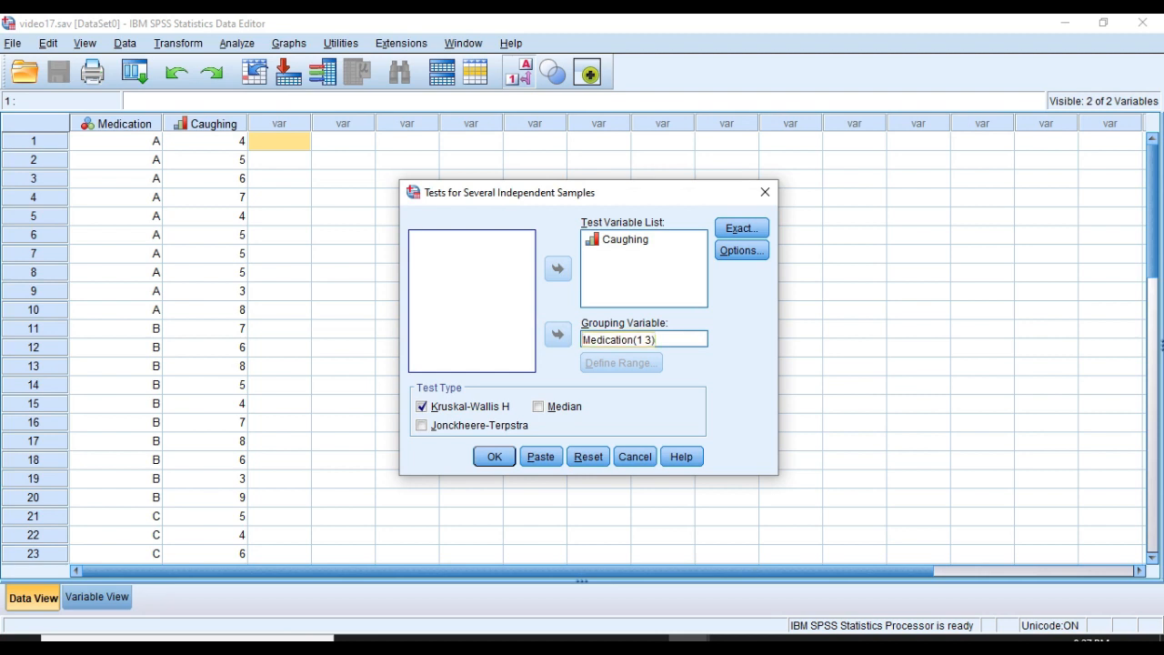
pyautogui.click(624, 240)
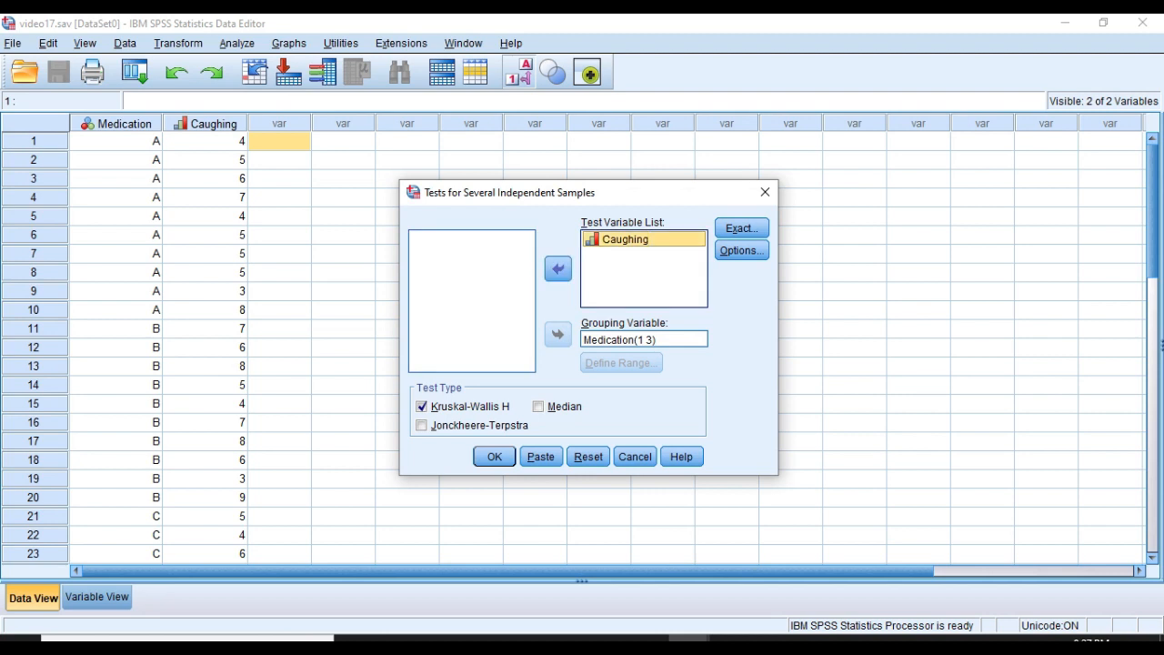
# Step: Define the range of the Medication grouping variable with minimum 1 and maximum 3
pyautogui.click(629, 340)
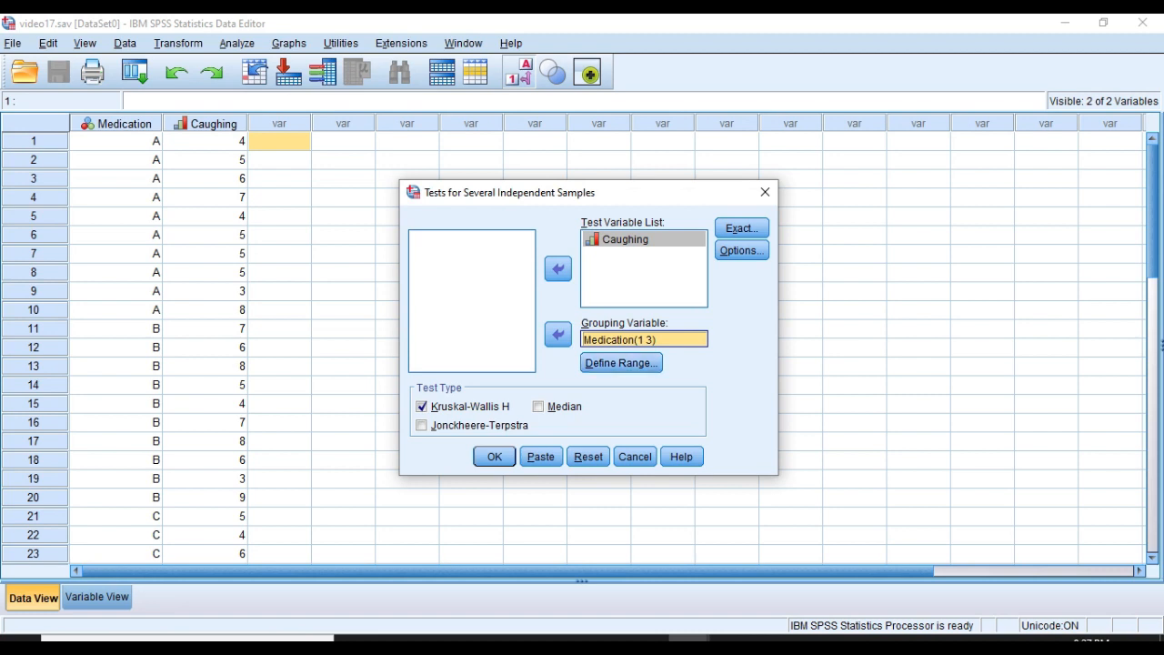
pyautogui.click(621, 361)
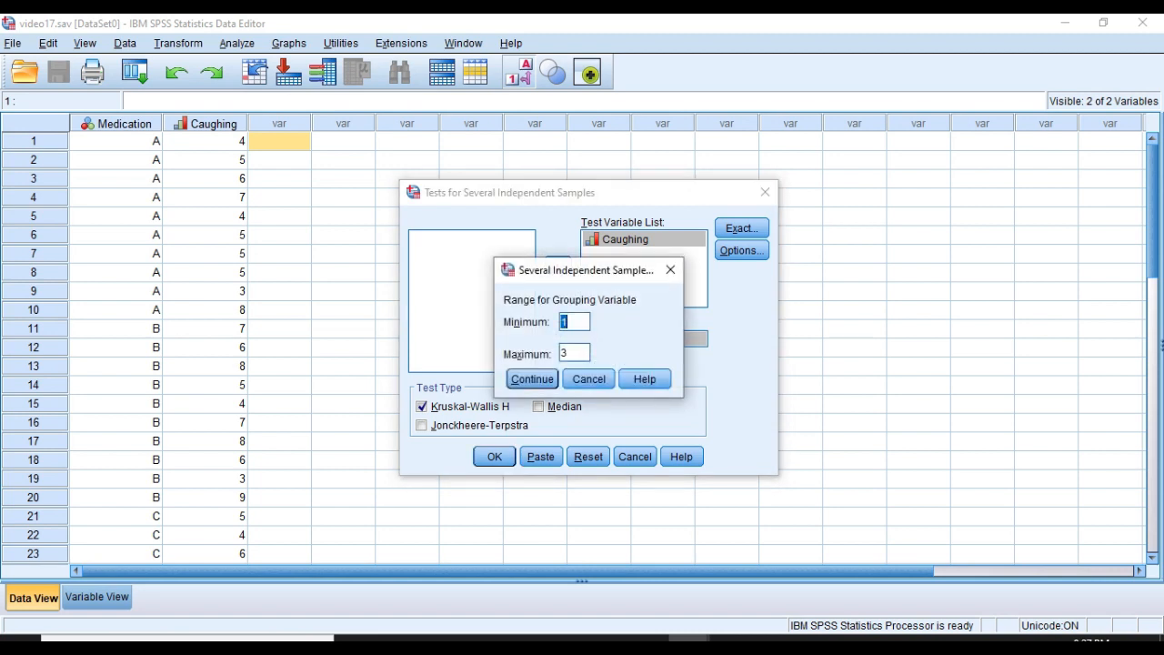
pyautogui.press('Tab')
pyautogui.hotkey('shift', 'Tab')
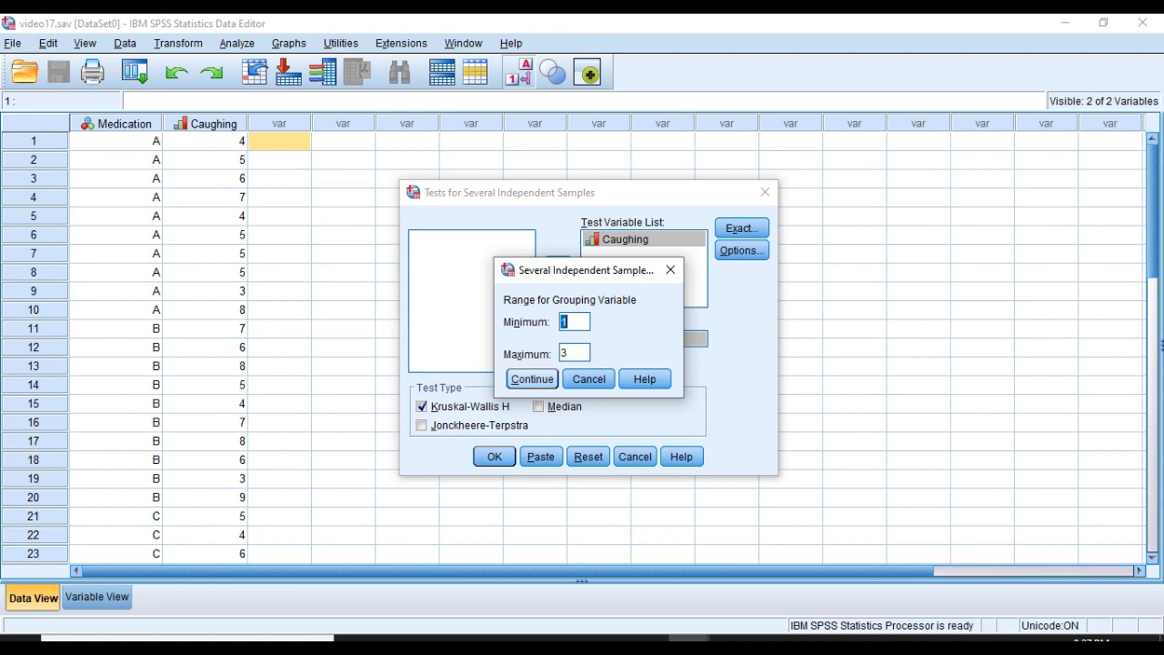
pyautogui.press('Return')
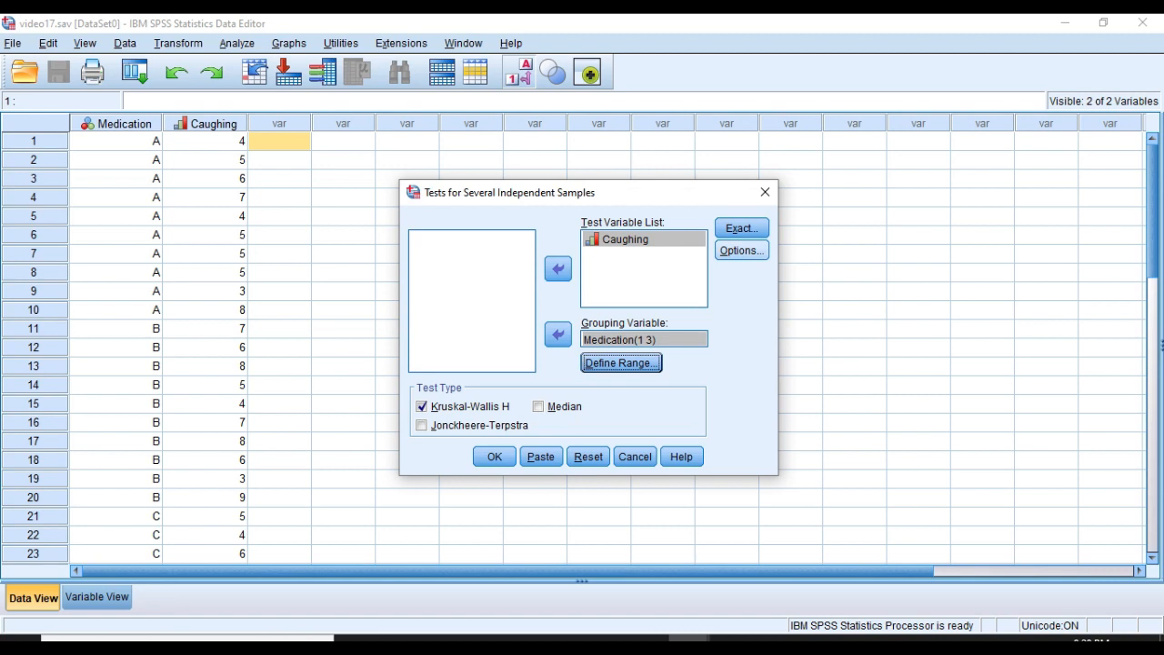
# Step: Run the Kruskal-Wallis test with descriptive statistics and test-by-test exclusion of missing values, and inspect the descriptive and test statistics tables
pyautogui.hotkey('alt', 'o')
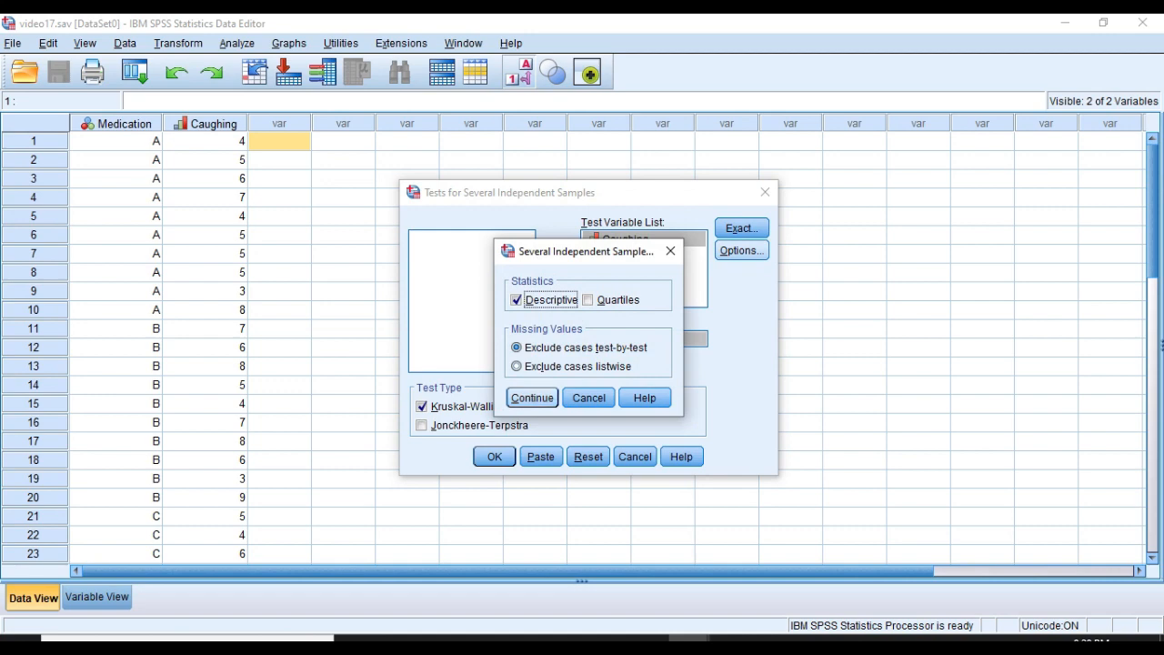
pyautogui.press('Return')
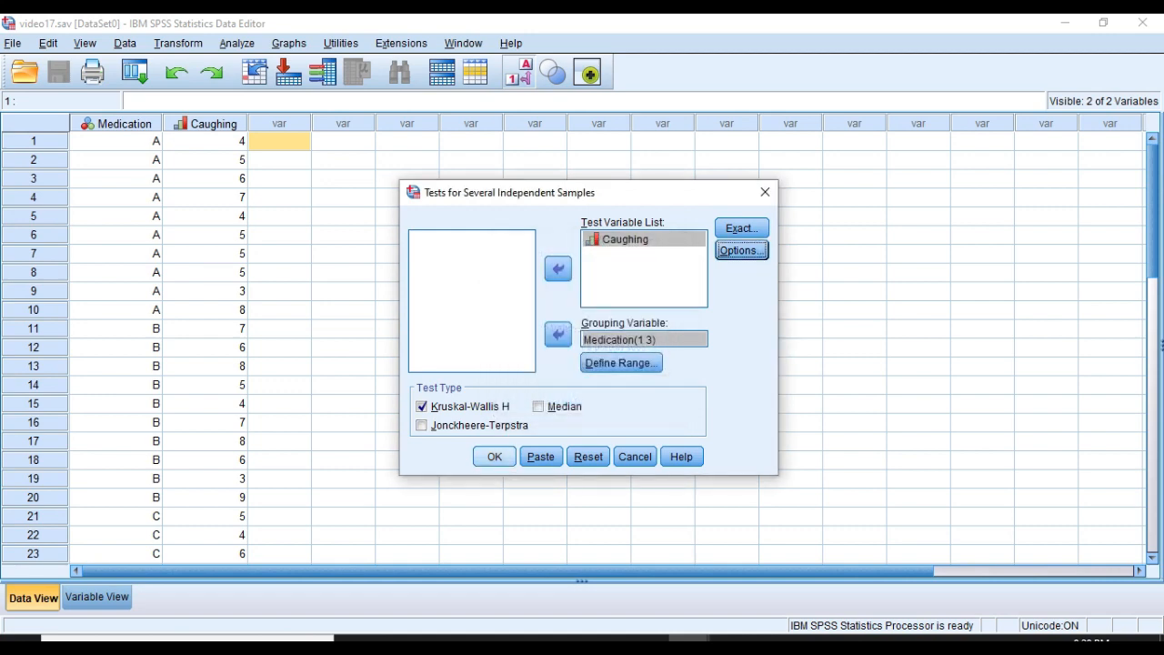
pyautogui.press('Return')
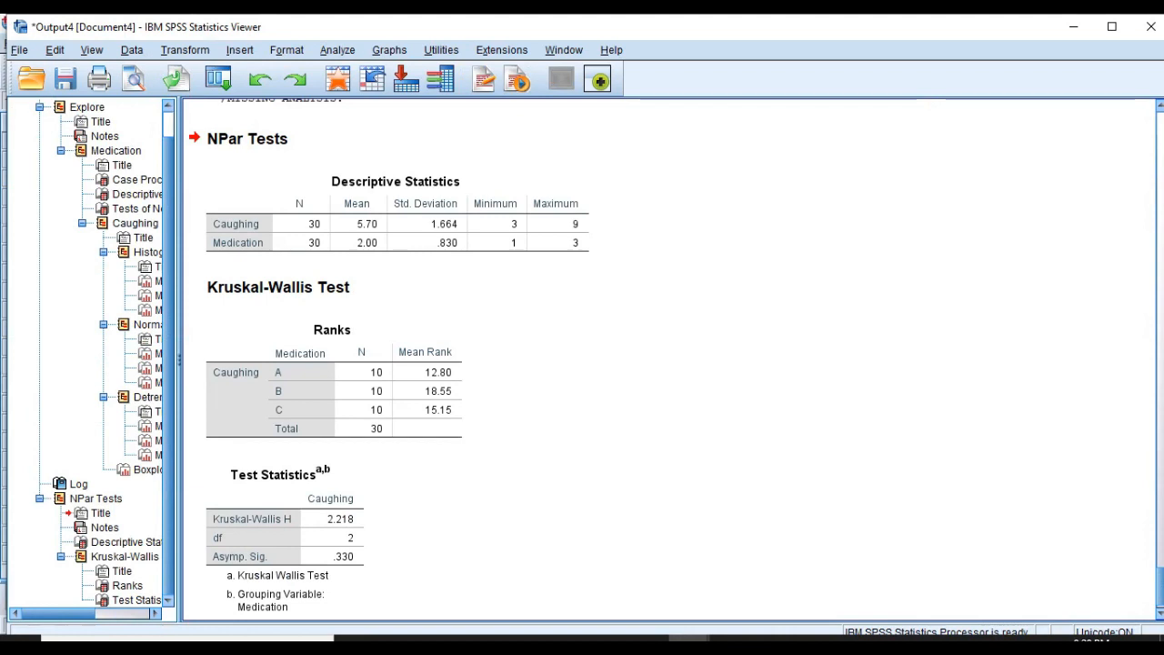
pyautogui.click(398, 213)
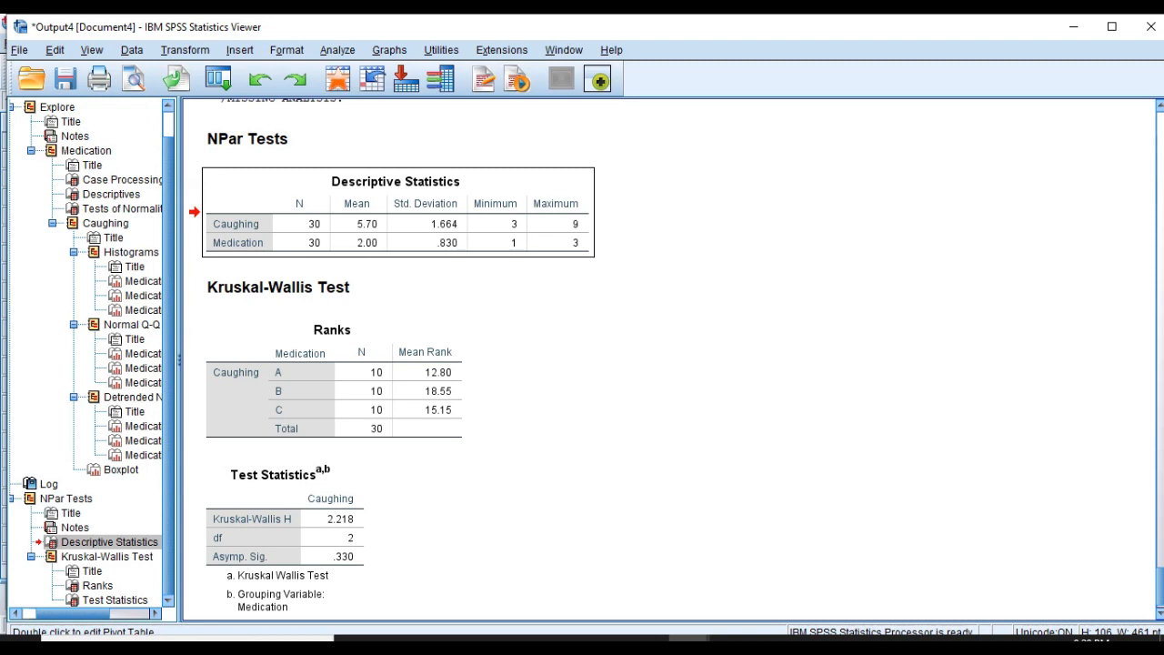
pyautogui.click(285, 538)
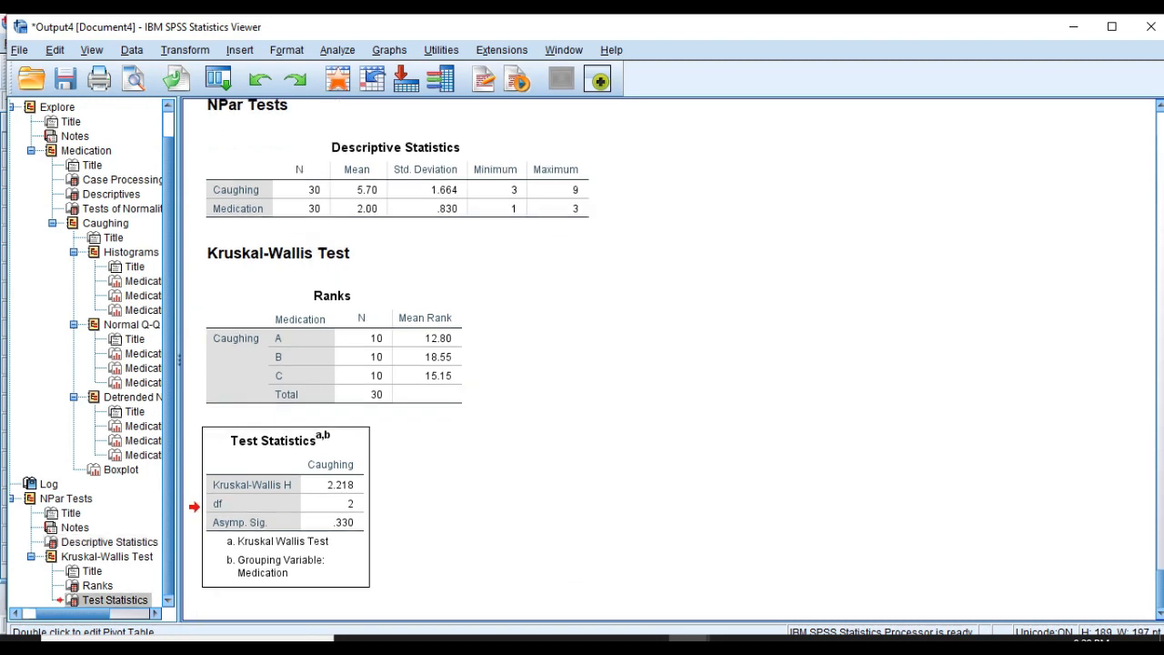